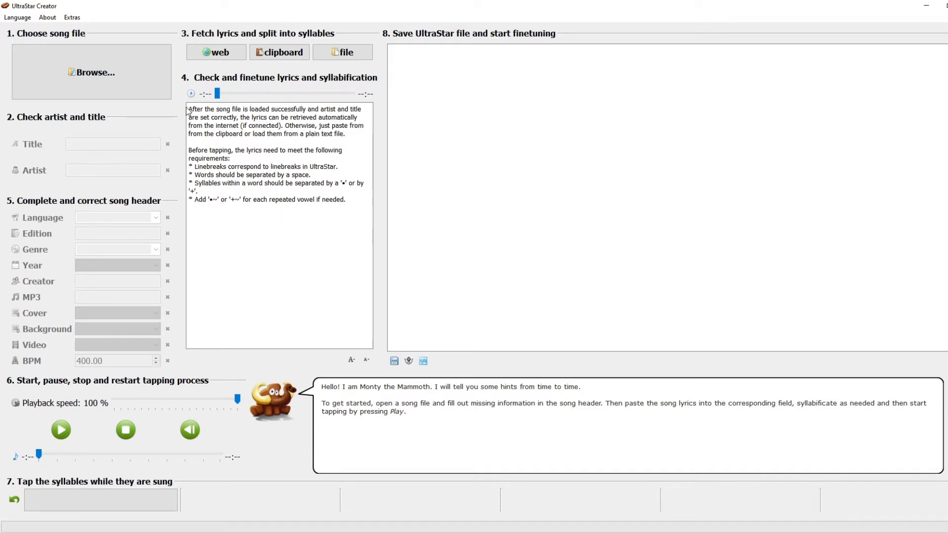
left_click_drag(188, 106, 348, 203)
left_click(327, 257)
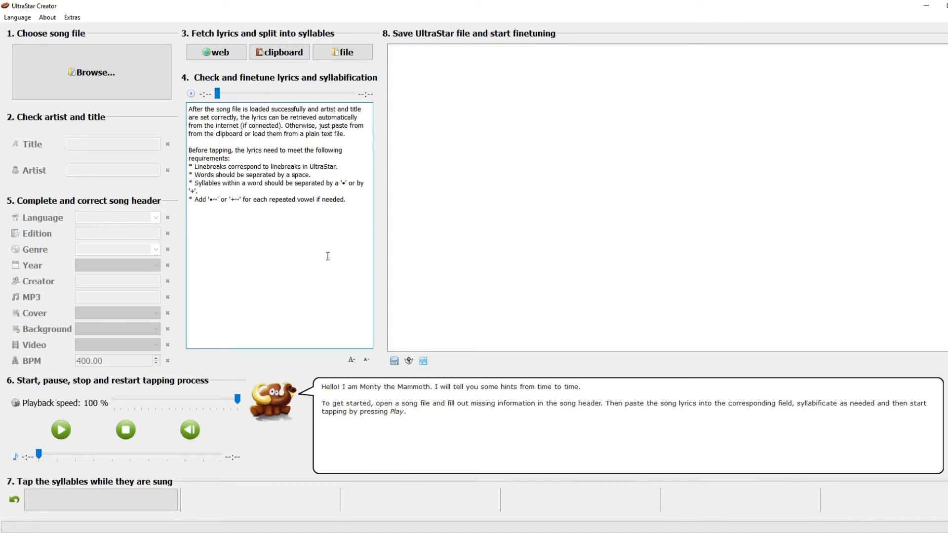
double_click(344, 181)
left_click(344, 250)
Load the Depeche Mode - The Meaning of Love audio file from the - Test folder and fetch its lyrics from the web
left_click(98, 57)
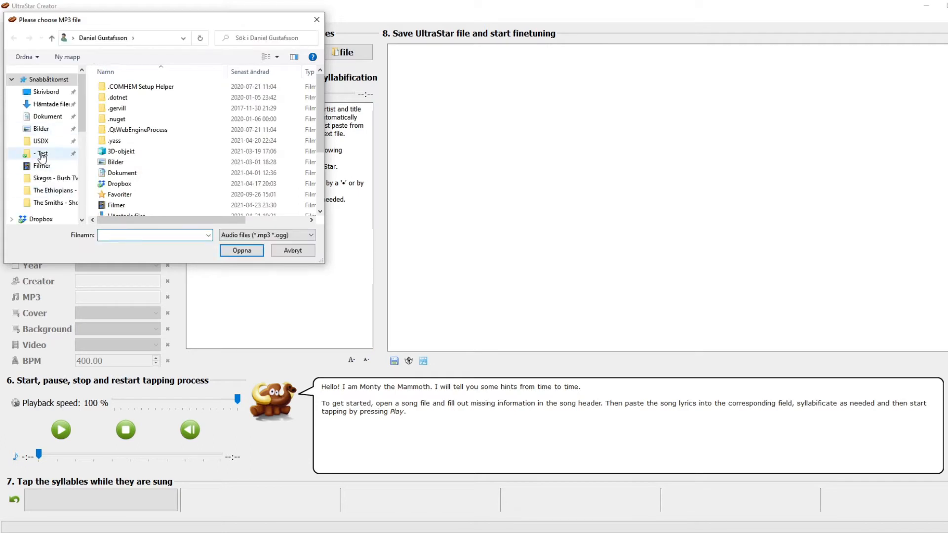
left_click(42, 155)
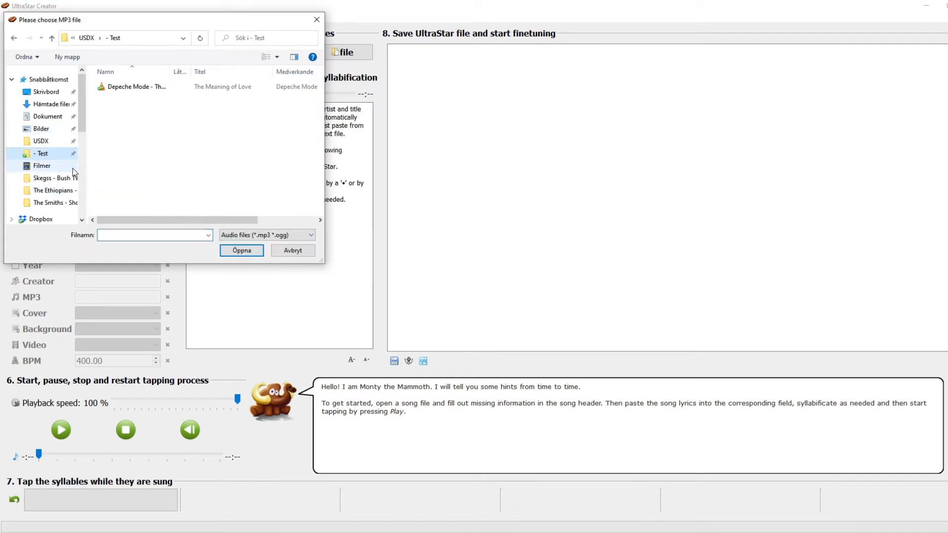
double_click(131, 87)
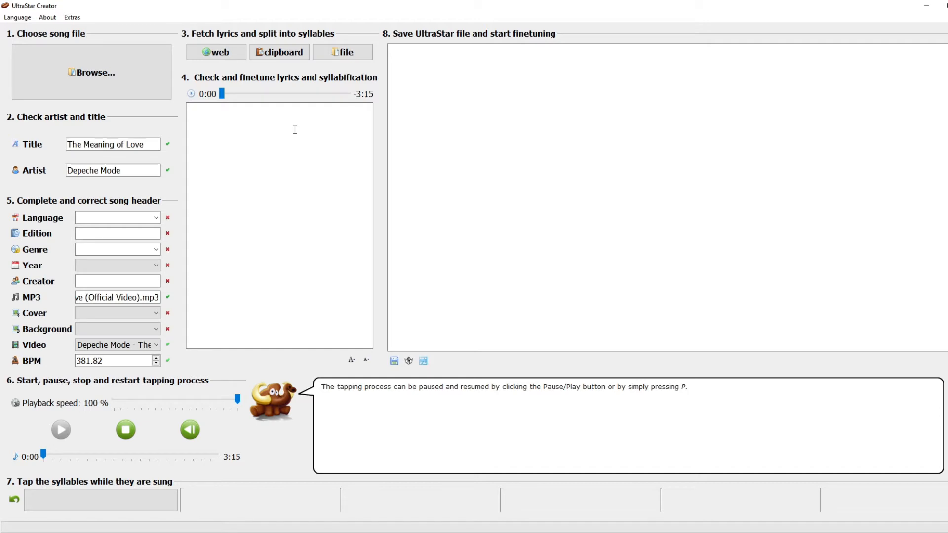
left_click(214, 54)
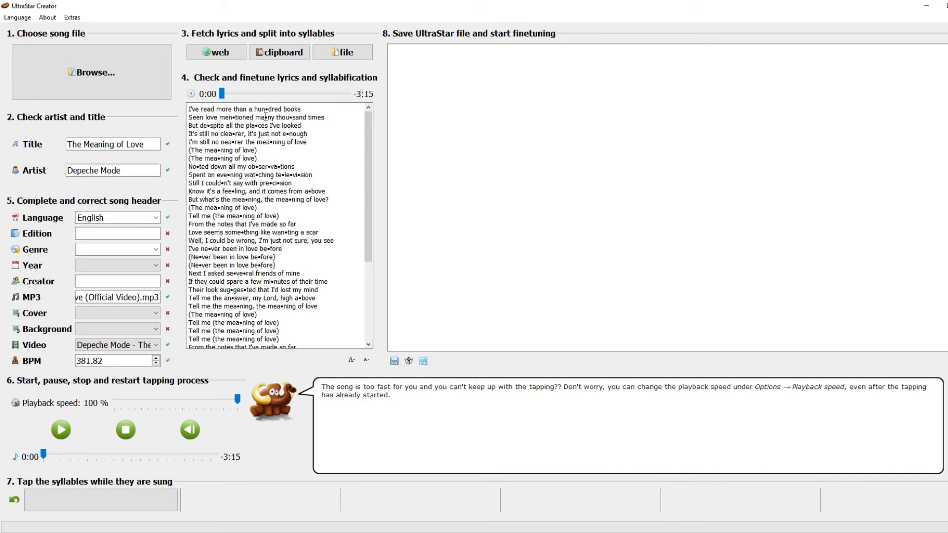
Review the fetched lyrics from beginning to end, checking the line breaks and how the words are split into syllables
left_click_drag(255, 117, 275, 121)
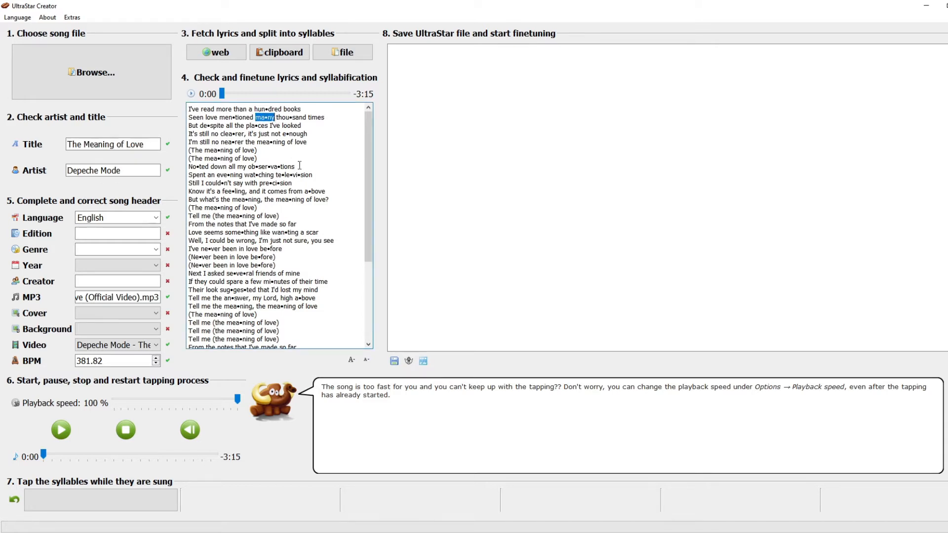
left_click(288, 136)
left_click(272, 151)
scroll(279, 160, "down", 3)
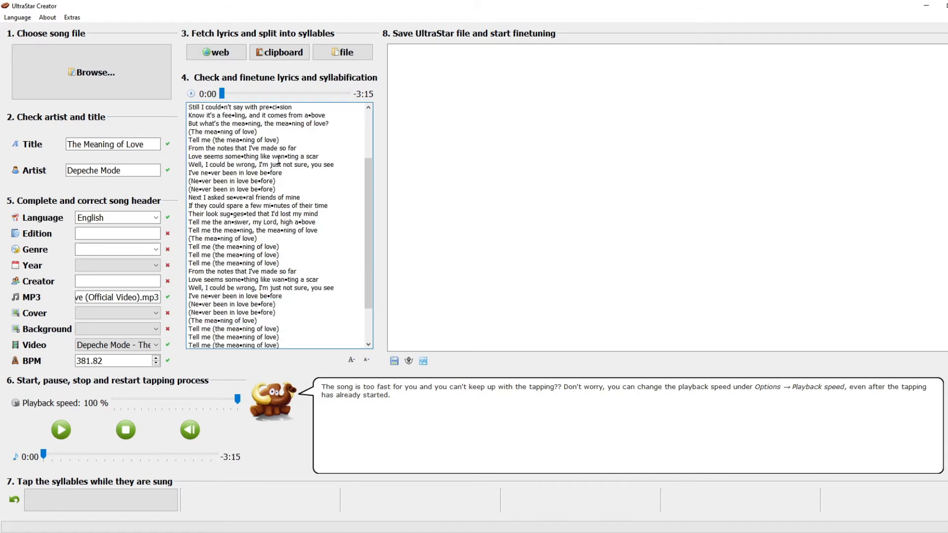
scroll(279, 161, "down", 2)
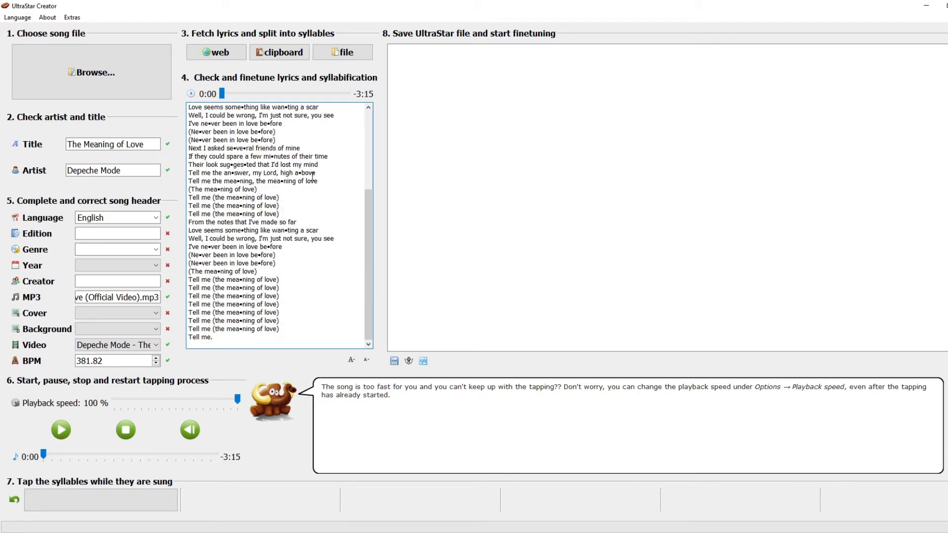
scroll(312, 175, "up", 5)
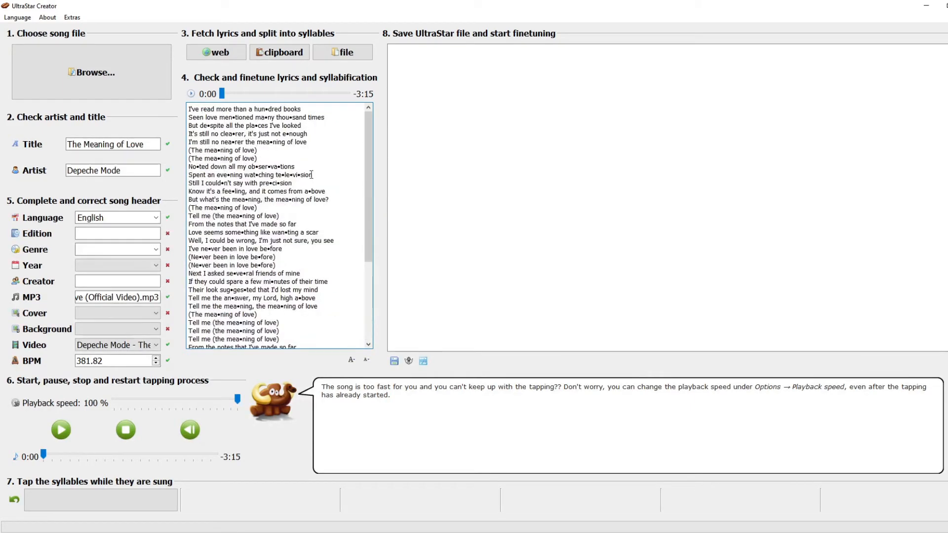
left_click(314, 147)
left_click(328, 147)
Preview the song briefly, and play its audio file from the - Test folder in VLC media player with File Explorer minimized
left_click(191, 94)
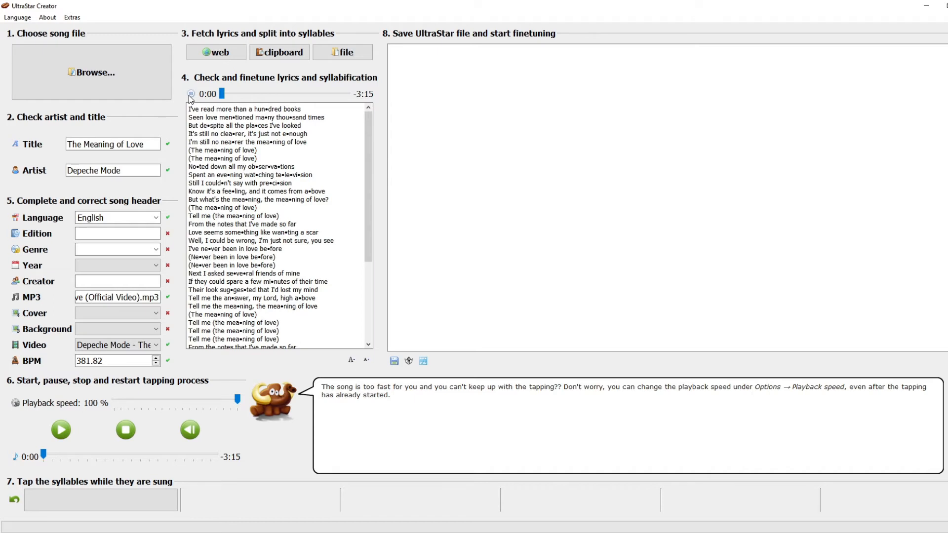
left_click(191, 94)
key("alt+Tab")
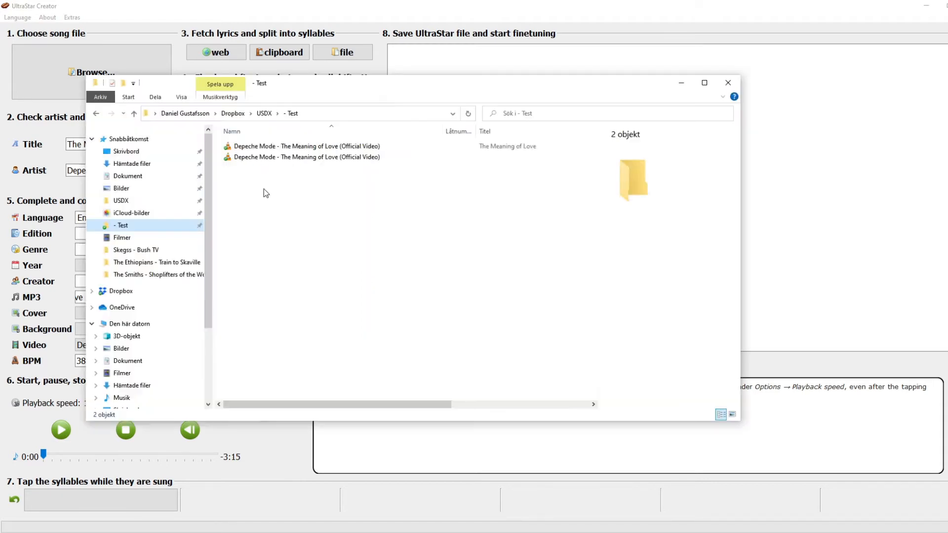
left_click(321, 144)
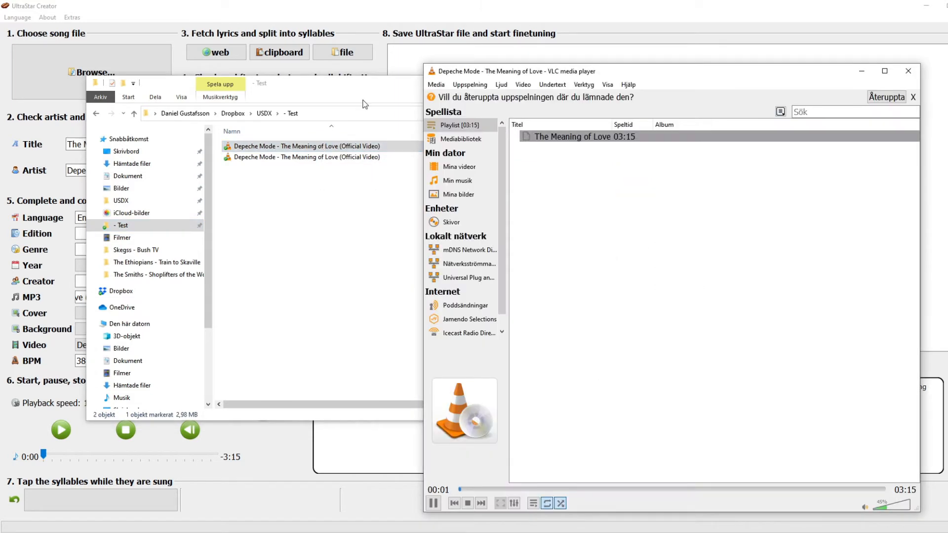
left_click_drag(647, 75, 681, 52)
left_click(682, 83)
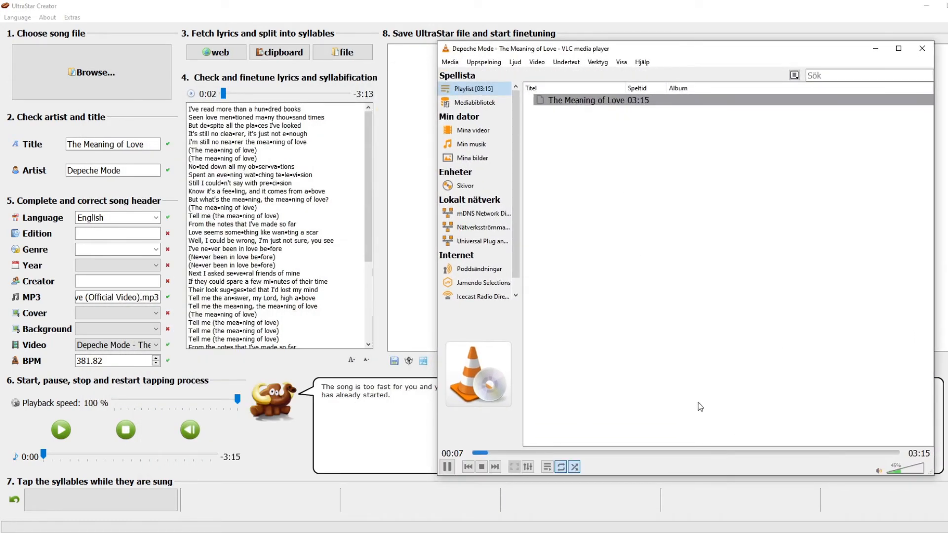
Lower the VLC playback volume to about 22% and pause the song
left_click(778, 376)
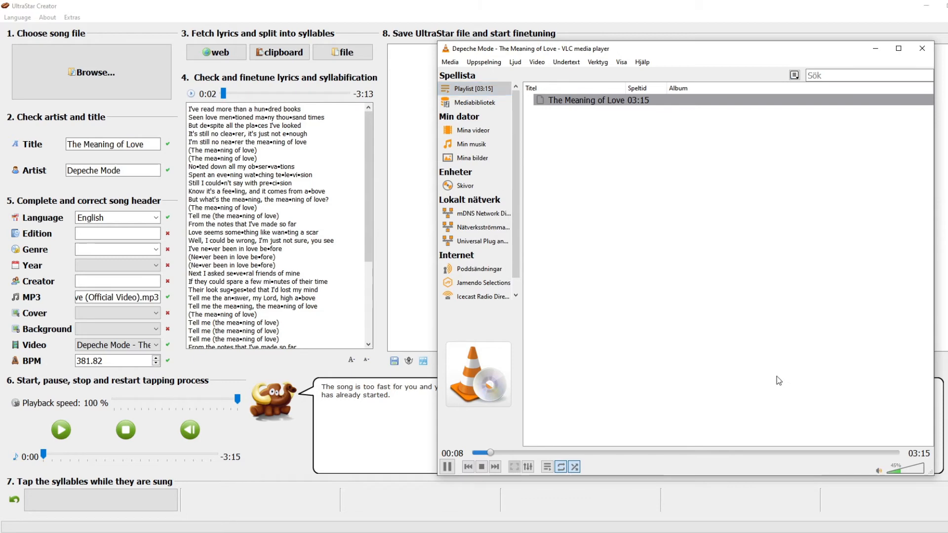
left_click(896, 472)
left_click_drag(896, 471, 893, 471)
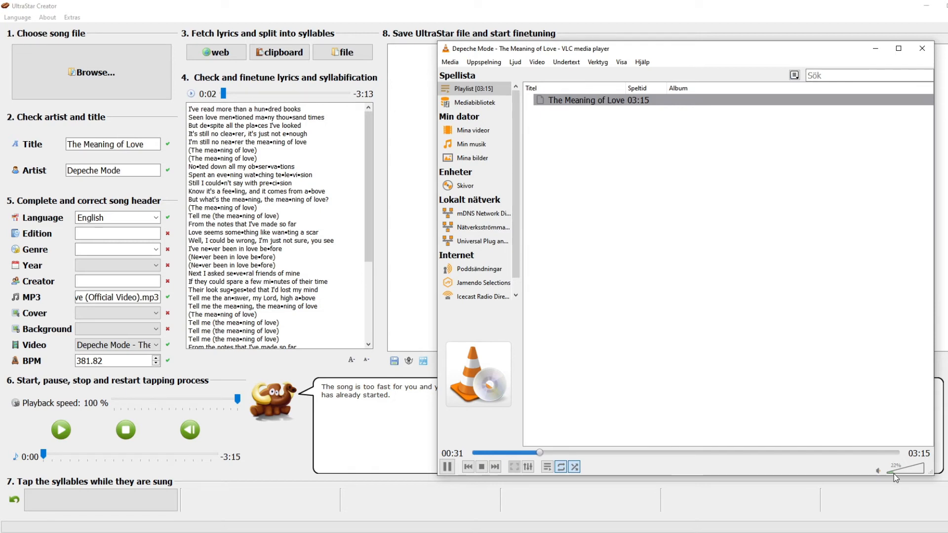
left_click_drag(894, 473, 894, 473)
left_click(446, 466)
Switch back to UltraStar Creator and add a repeated-vowel marker •~ after "love" in the line "I'm still no nearer the meaning of love"
left_click(308, 143)
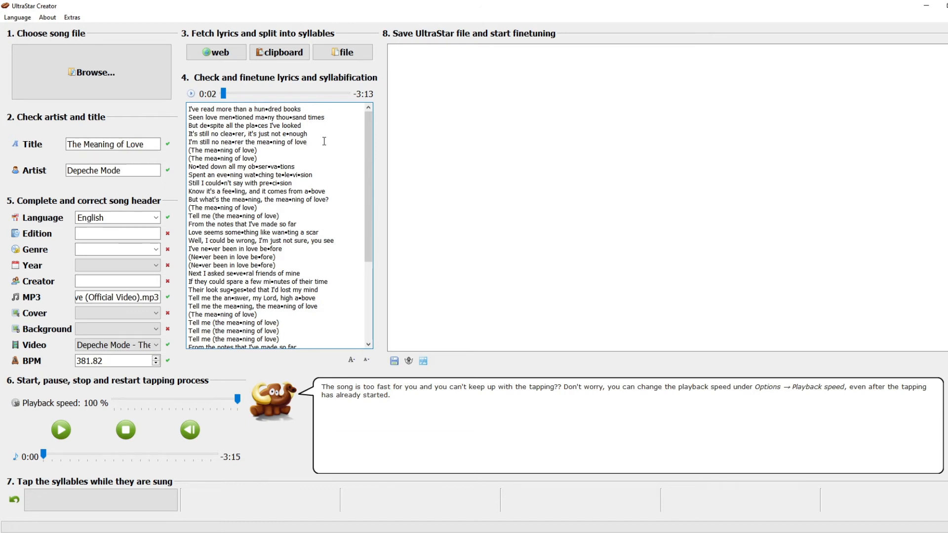
key("Left")
key("Left")
key("Left")
key("Left")
type("+")
key("super+space")
key("super+period")
key("Escape")
type("]")
key("BackSpace")
key("super+space")
type("~~")
Duplicate the •~ marker so that the fifth lyrics line ends in "love•~•~"
key("shift+Left")
key("shift+Left")
key("ctrl+c")
key("Right")
key("ctrl+v")
Copy all the lyrics into a new Notepad document
key("ctrl+a")
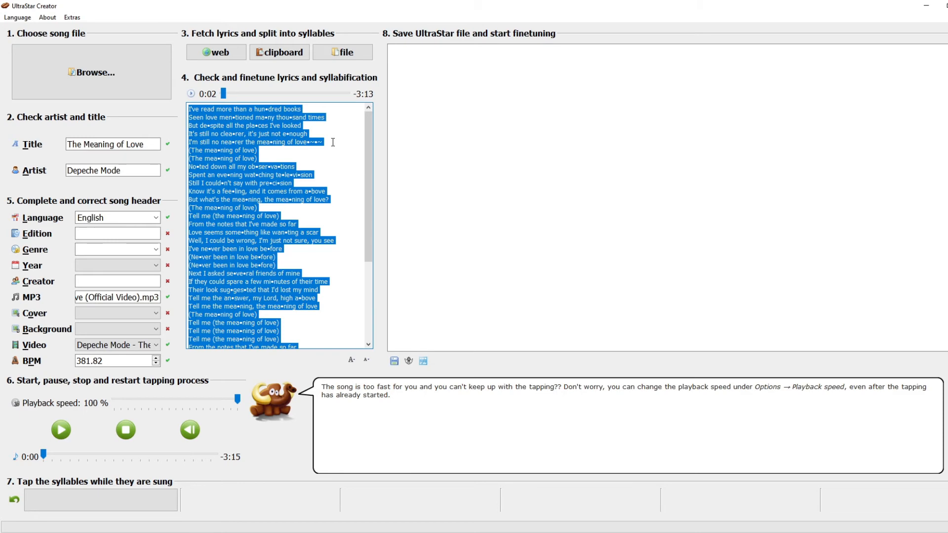
left_click(336, 238)
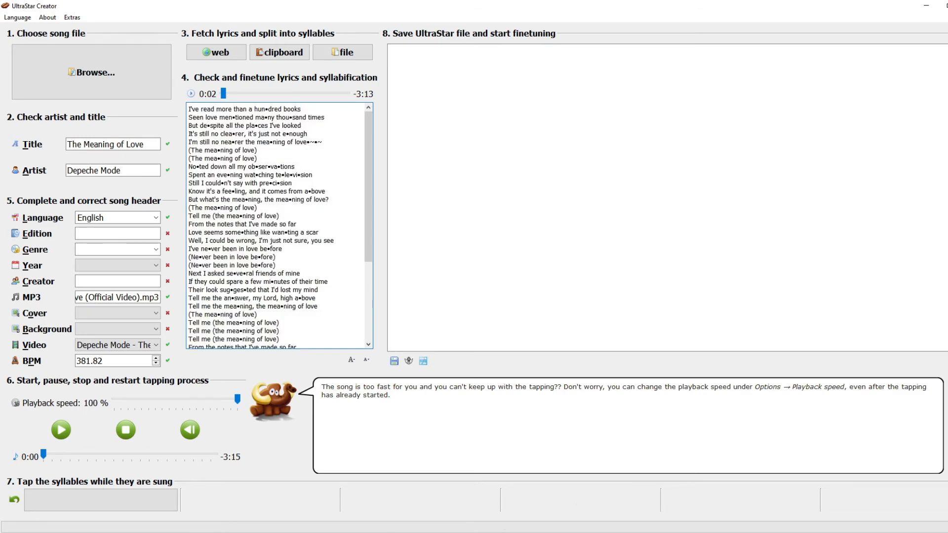
key("super")
type("noyr")
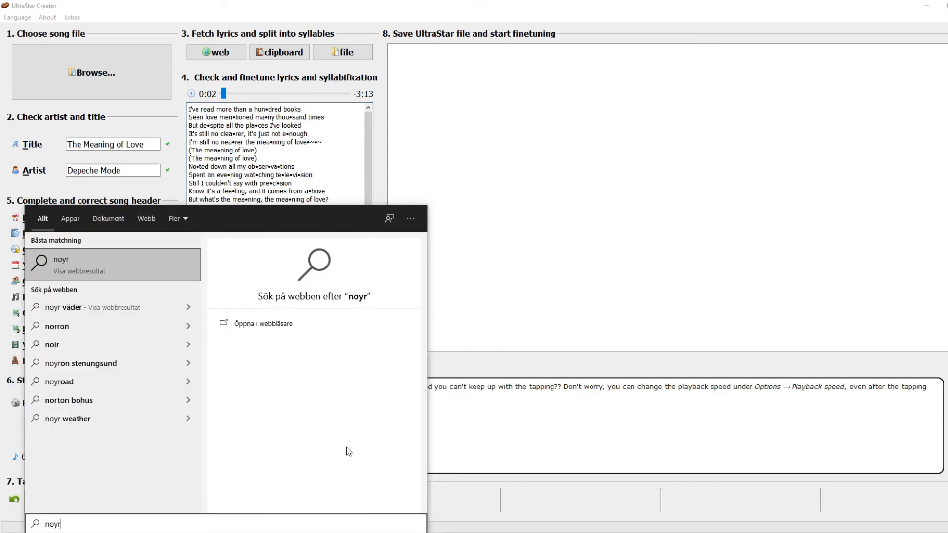
key("BackSpace")
key("BackSpace")
type("te")
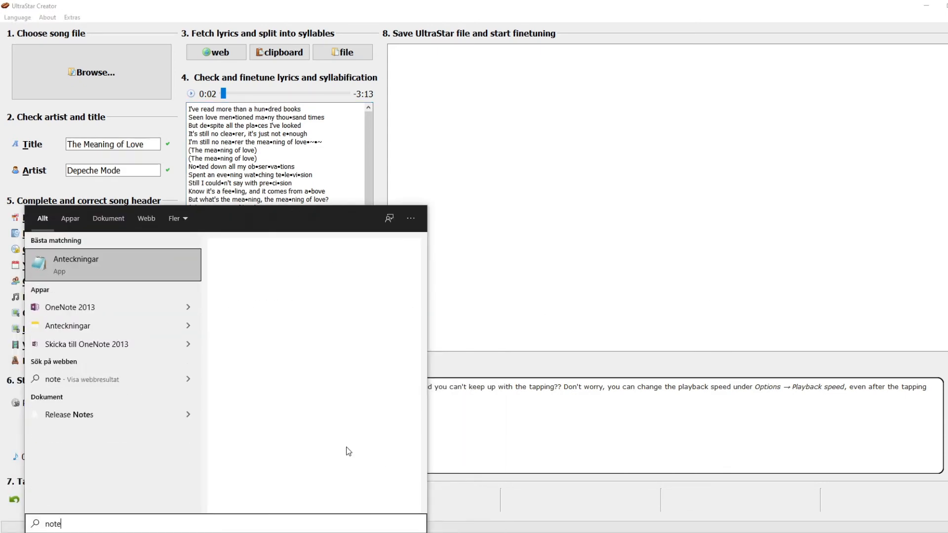
key("Return")
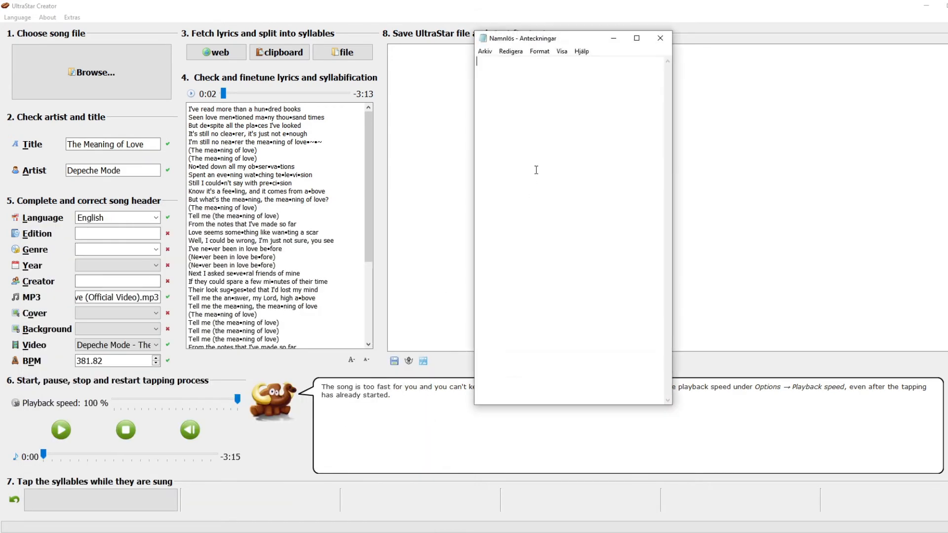
key("ctrl+v")
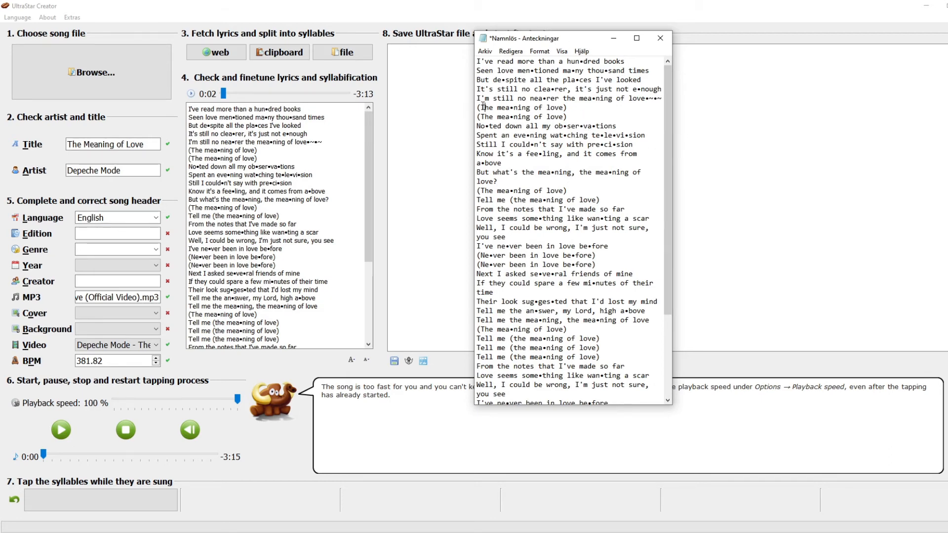
Remove the parentheses from the first two "(The mea•ning of love)" lines in the Notepad document
key("Delete")
key("End")
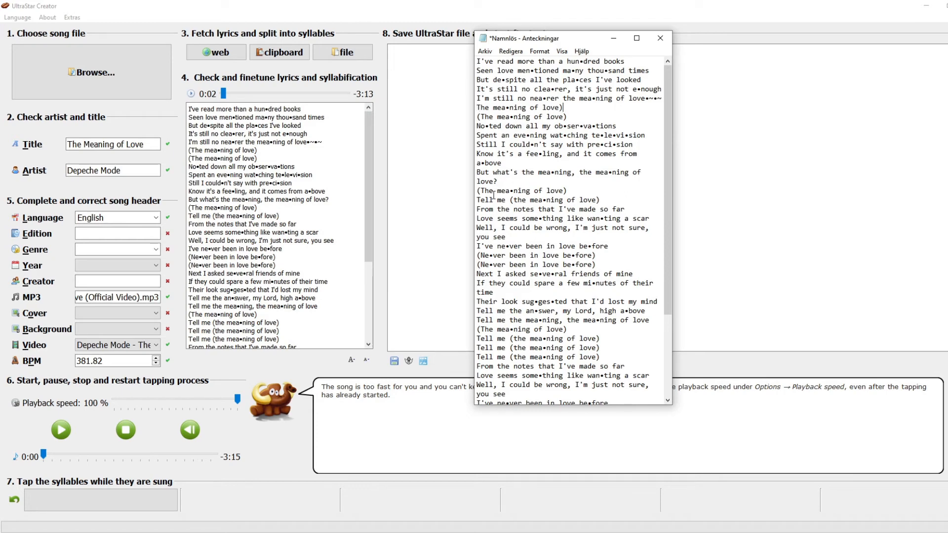
key("BackSpace")
key("Down")
key("Home")
key("Delete")
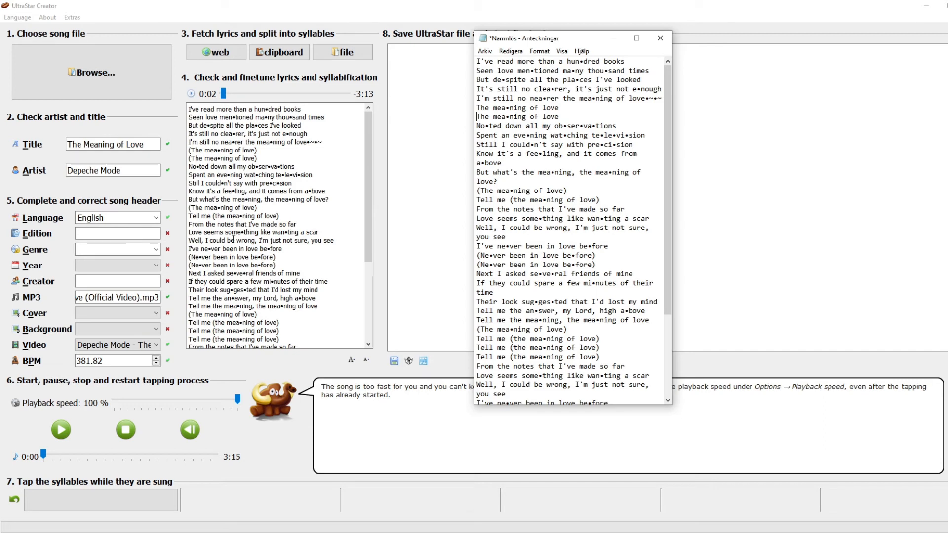
Select the entire lyrics text in UltraStar Creator and switch back to the Notepad document
left_click(189, 111)
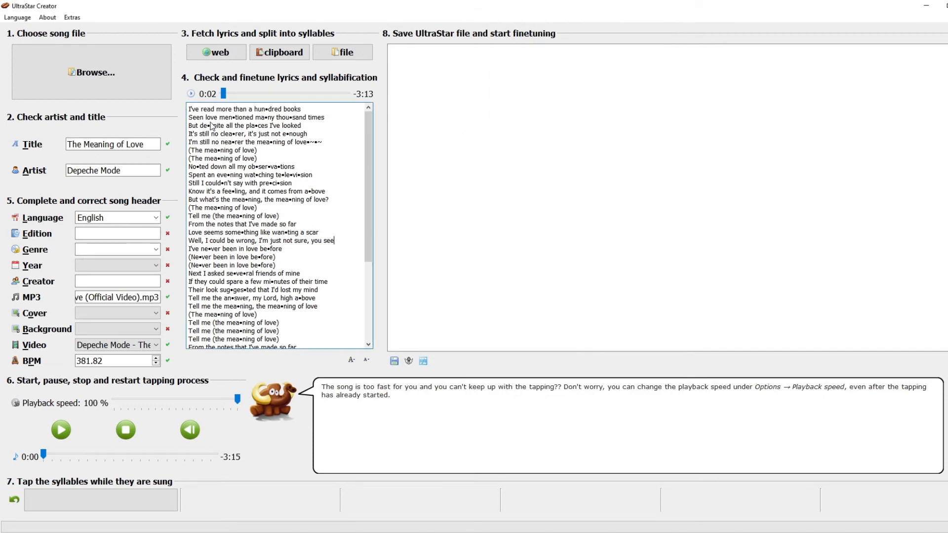
left_click_drag(199, 109, 359, 353)
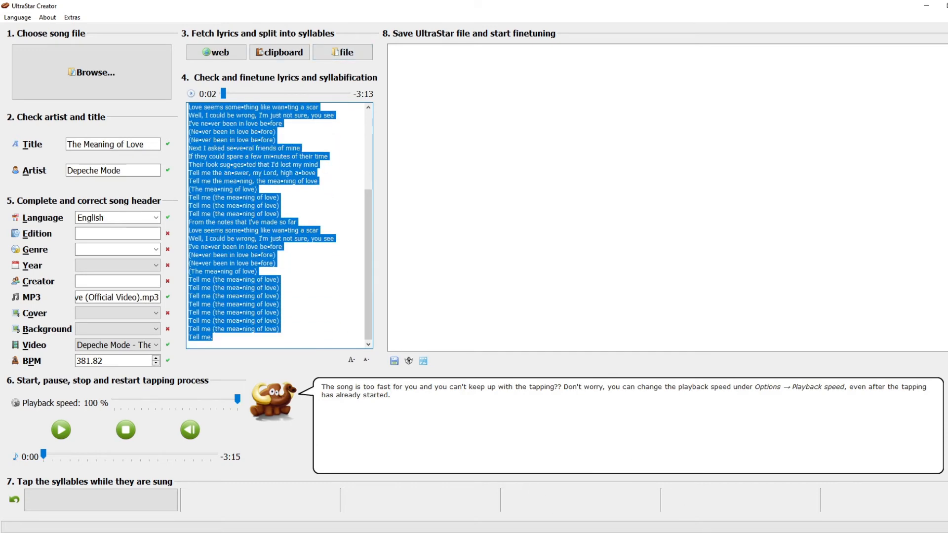
key("alt+Tab")
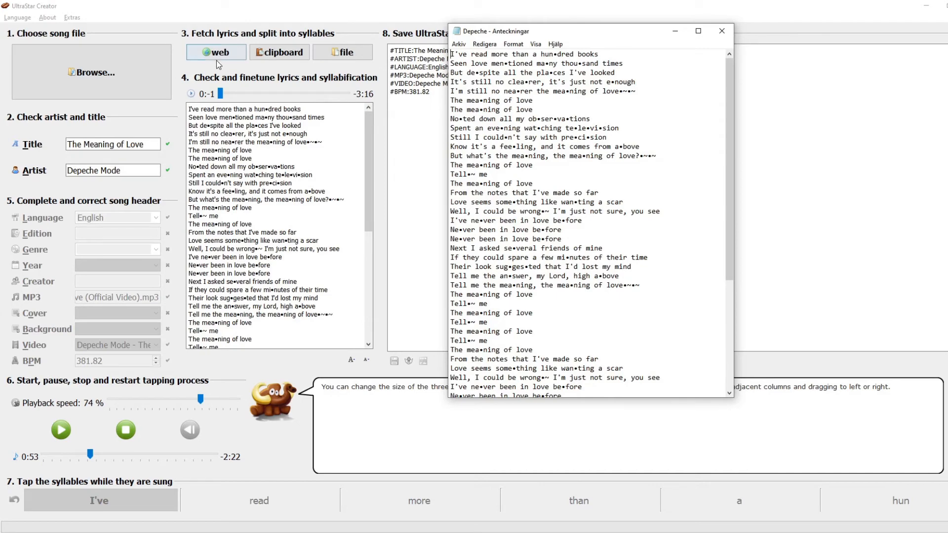
Load the lyrics into UltraStar Creator from the Depeche text file in the - Test folder
left_click(363, 54)
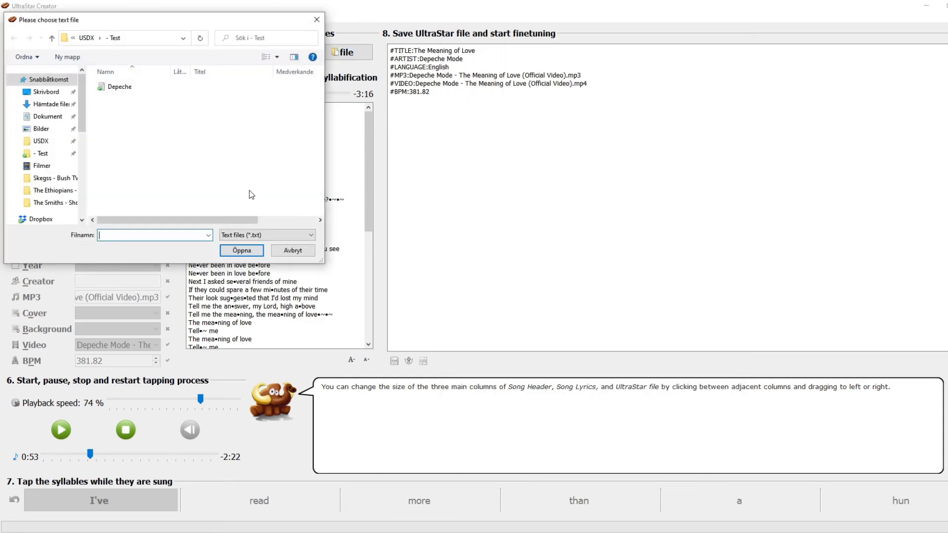
left_click(129, 90)
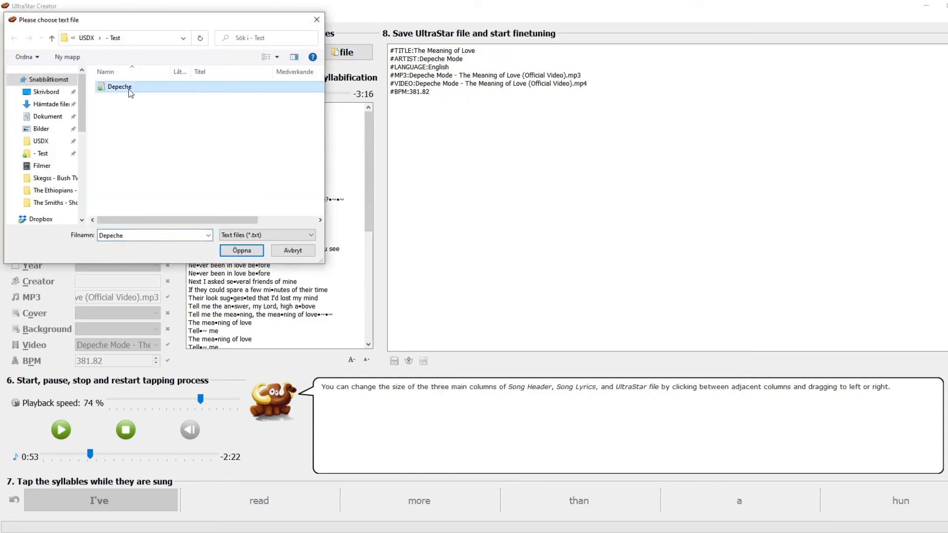
double_click(126, 87)
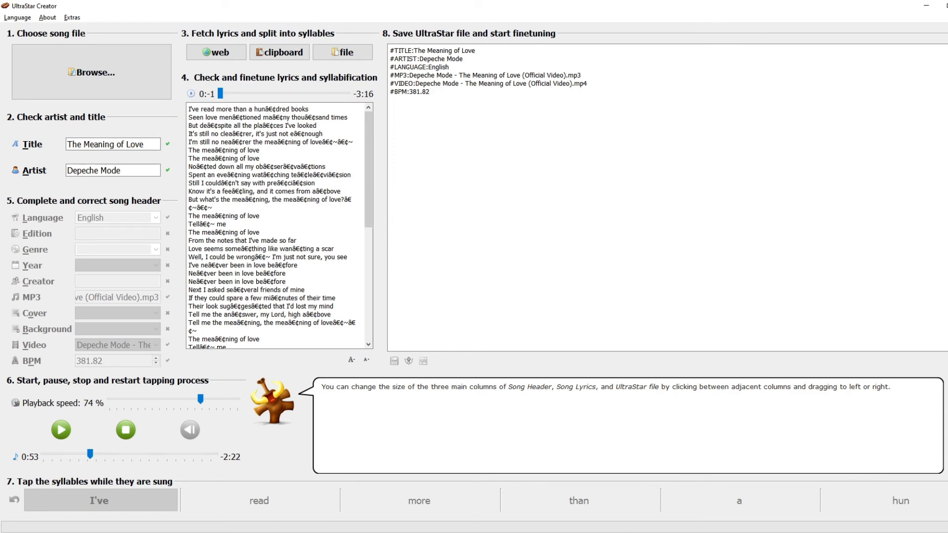
Save the Depeche lyrics document in Notepad with UTF-8 with BOM encoding, replace the existing file, and close Notepad
mouse_move(679, 532)
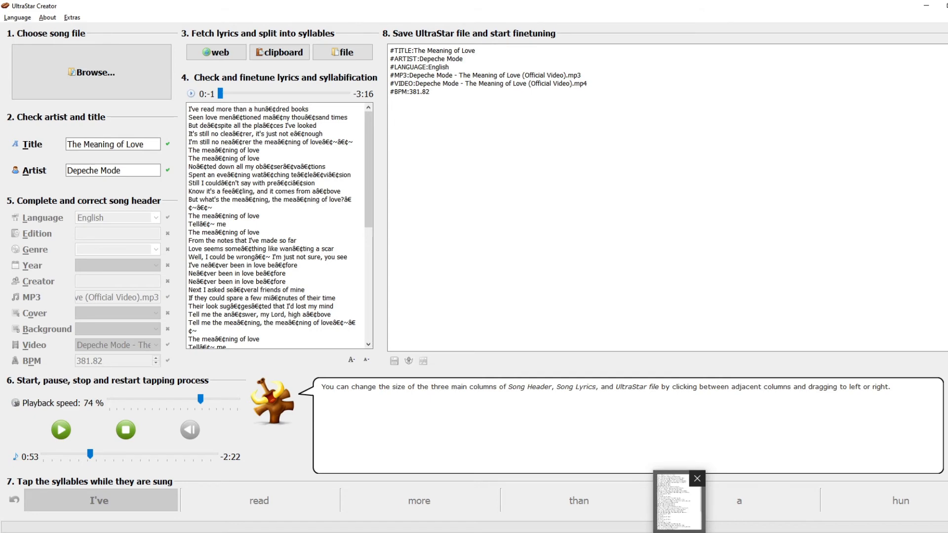
left_click(679, 501)
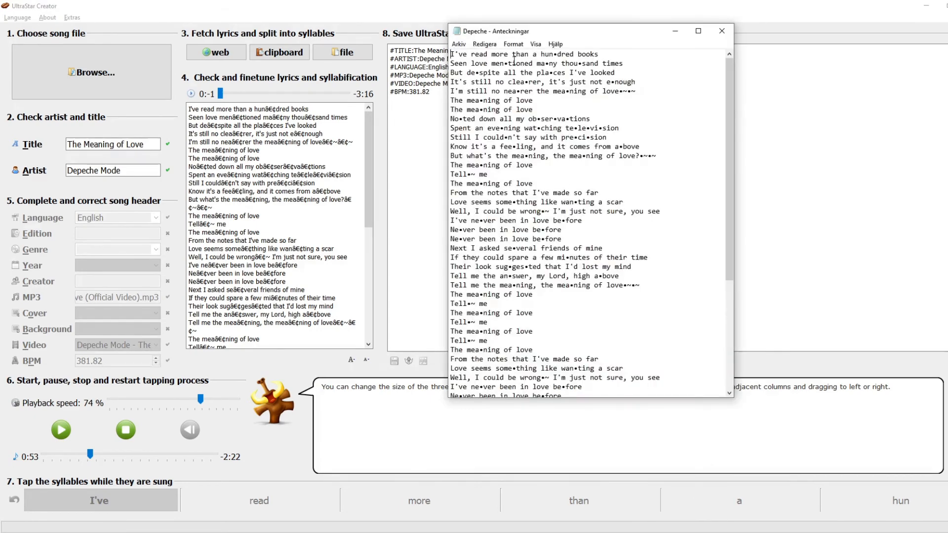
left_click(458, 44)
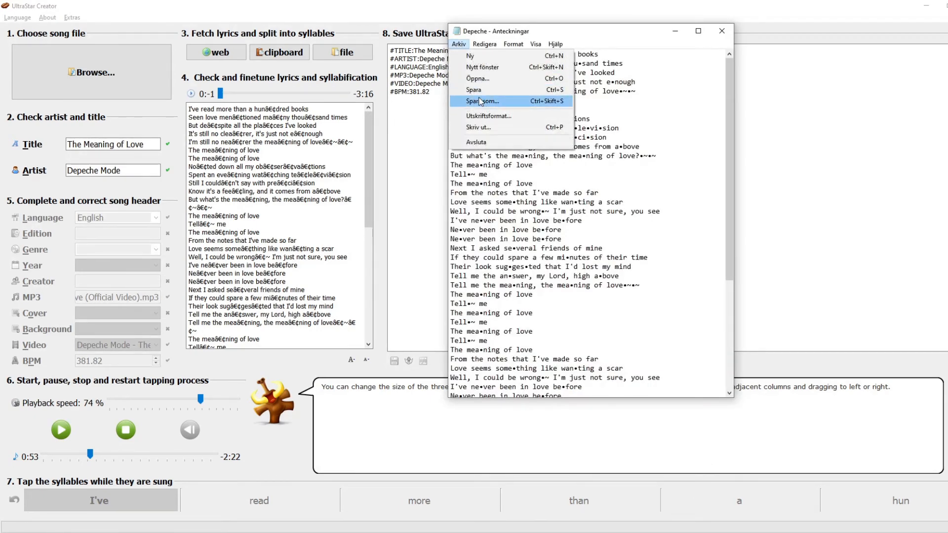
left_click(480, 101)
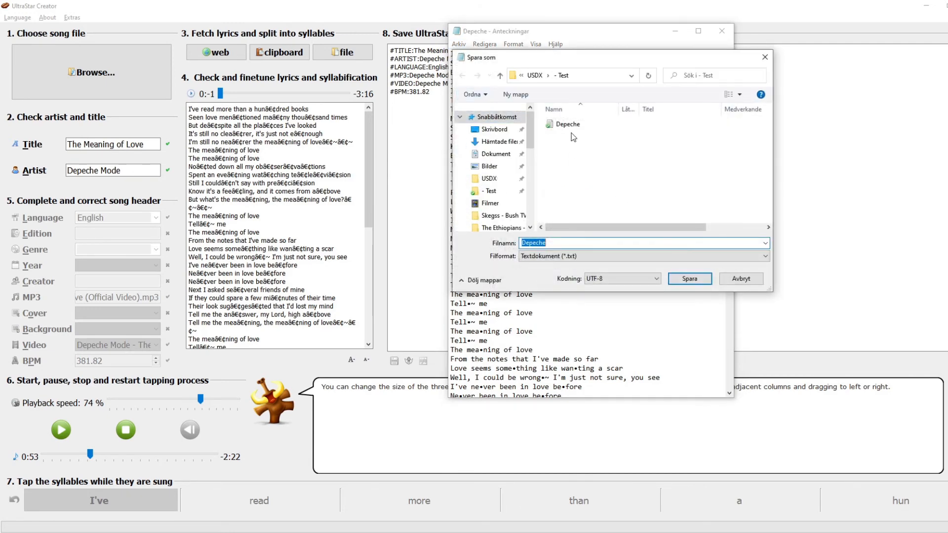
left_click(623, 279)
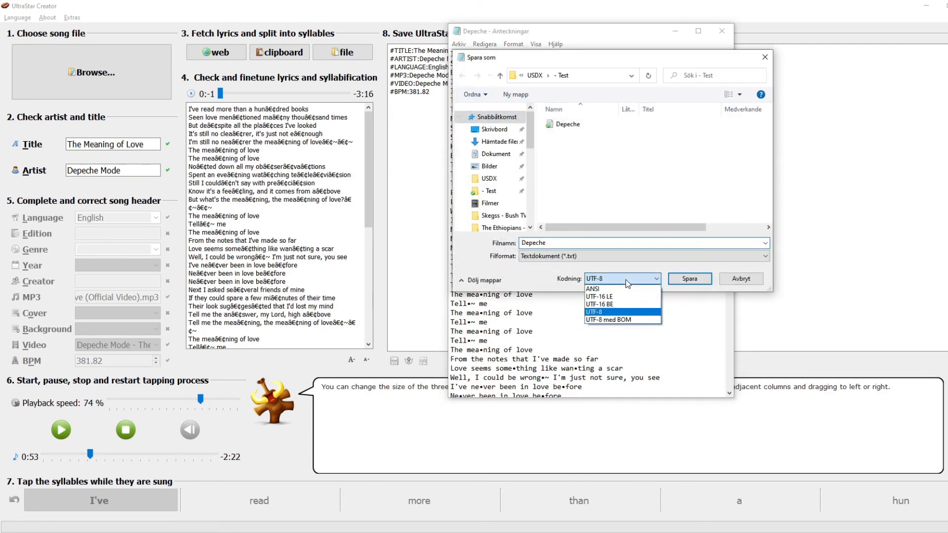
left_click(625, 321)
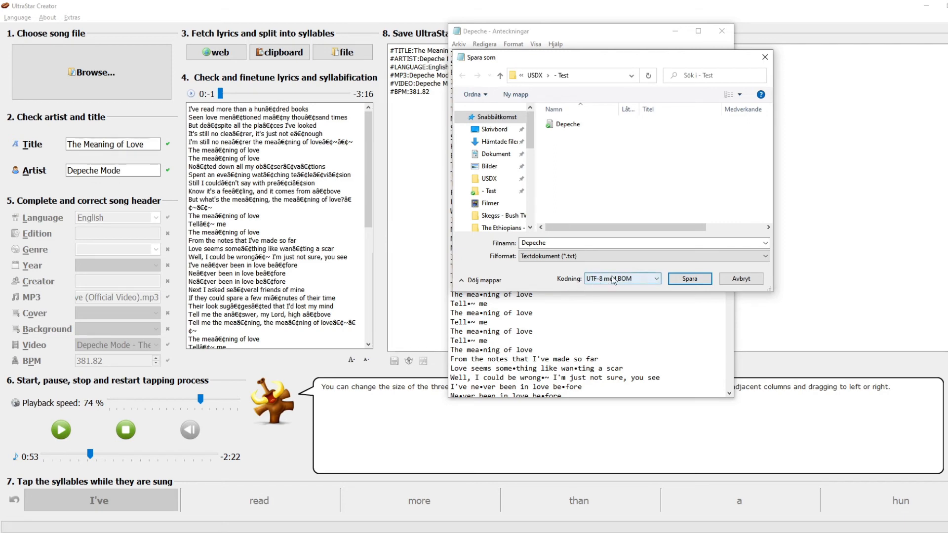
left_click(689, 279)
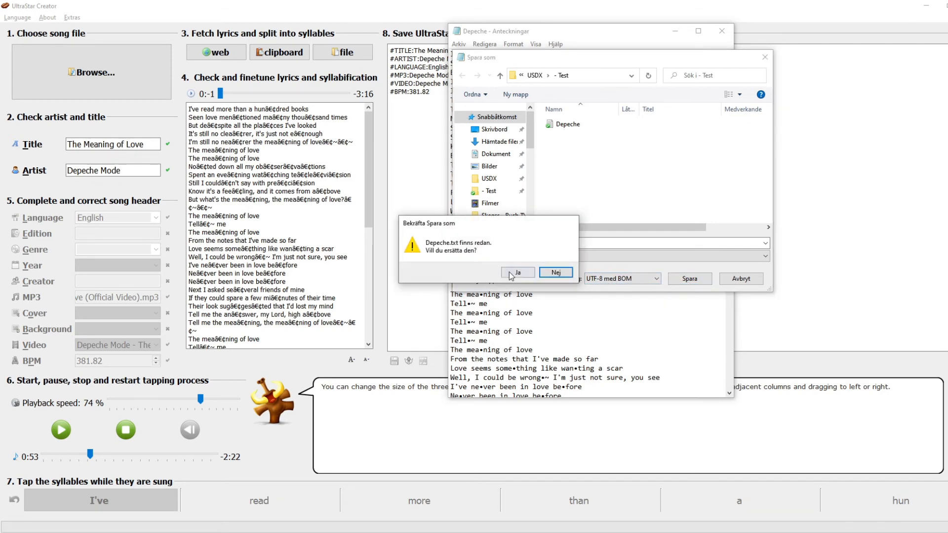
left_click(549, 272)
left_click(722, 31)
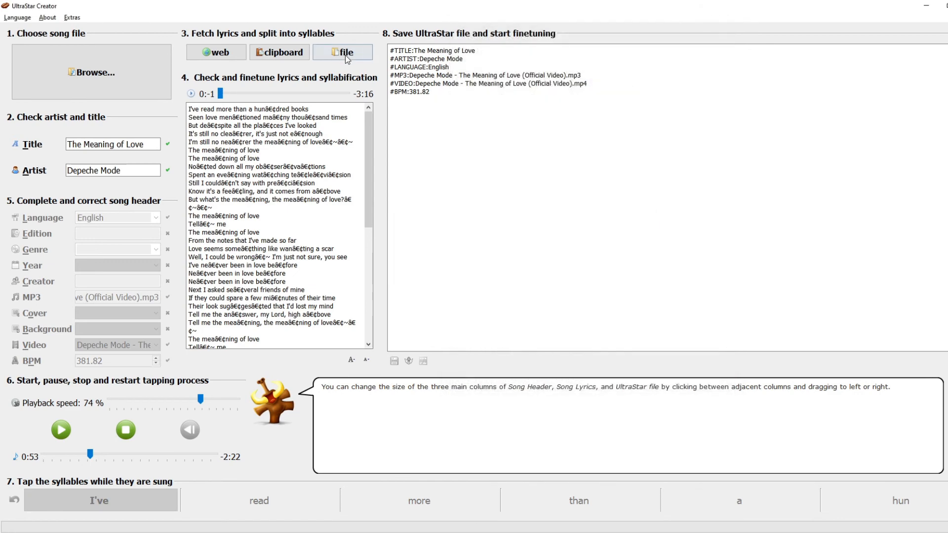
Reload the lyrics into UltraStar Creator from the re-saved Depeche text file
left_click(345, 52)
double_click(113, 89)
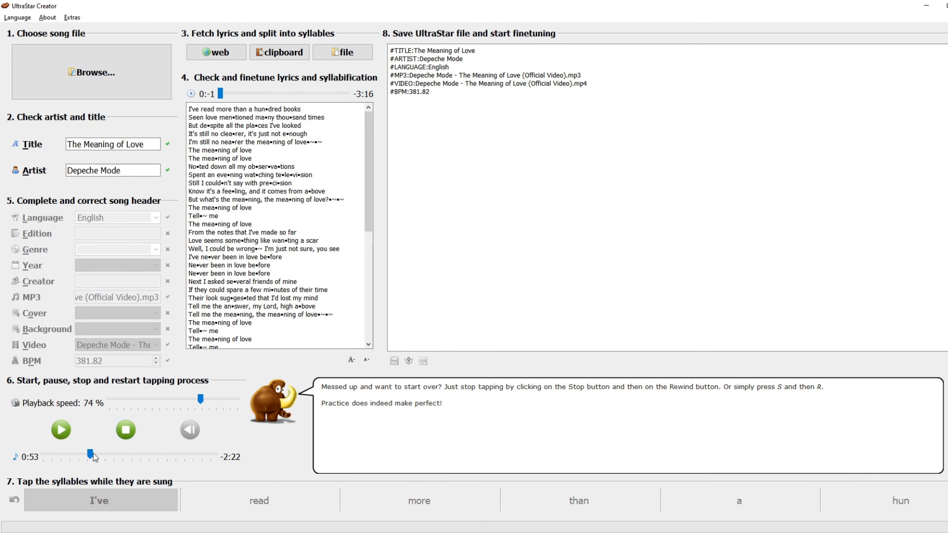
Set the playback speed to 70 % and move the paused song to about 0:20, shortly before the vocals start
left_click_drag(91, 455, 38, 458)
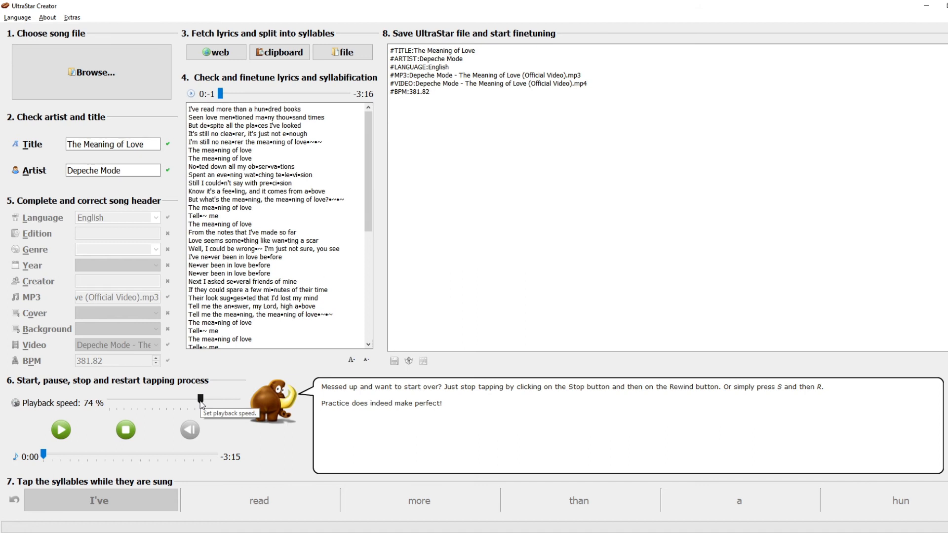
left_click_drag(201, 402, 198, 404)
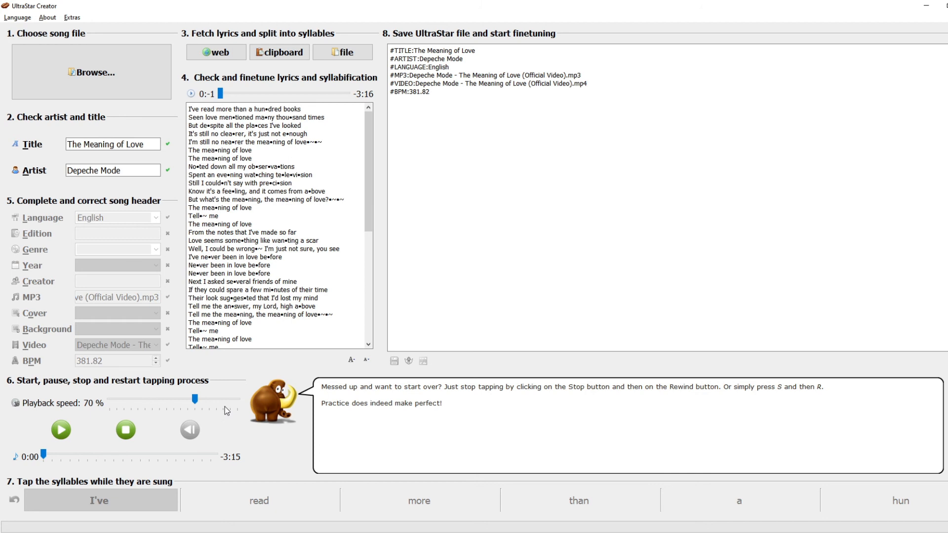
left_click(62, 430)
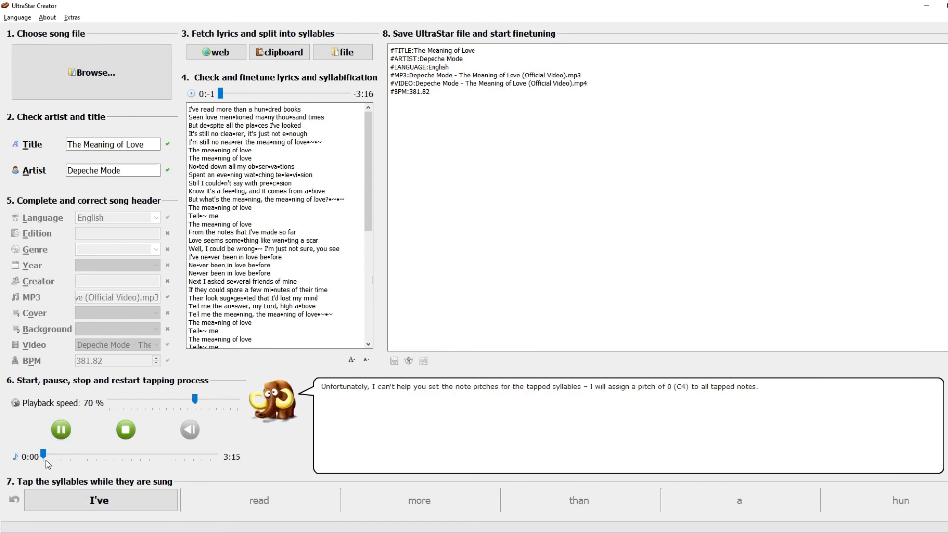
left_click_drag(45, 454, 65, 458)
left_click(62, 430)
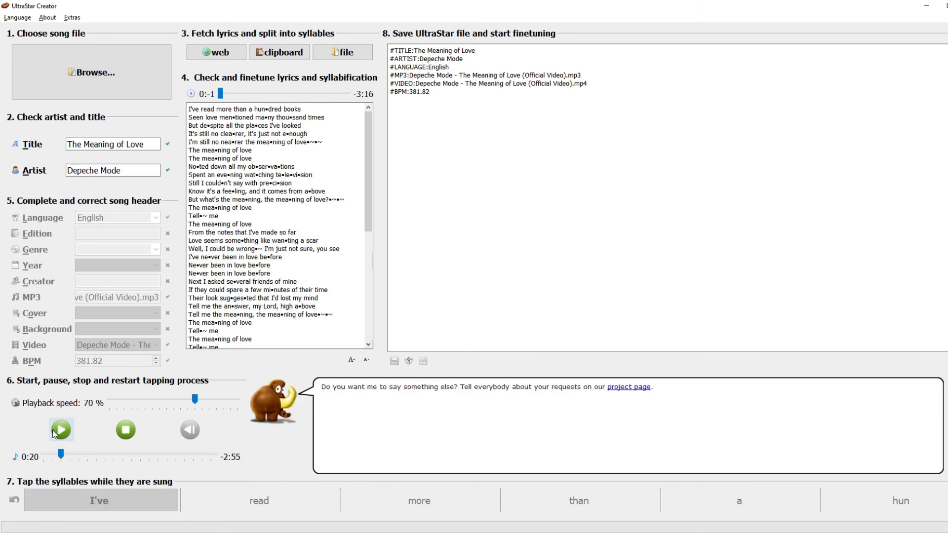
Resume playback and time the syllables "I've read more than a hun•dred" as they are sung
left_click(60, 430)
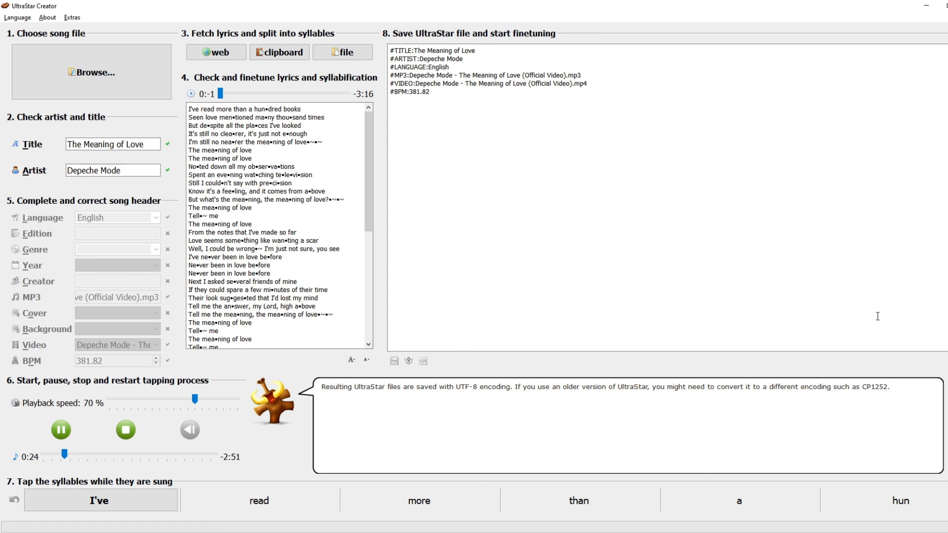
key("space")
key("space")
key("space")
key("space")
key("space")
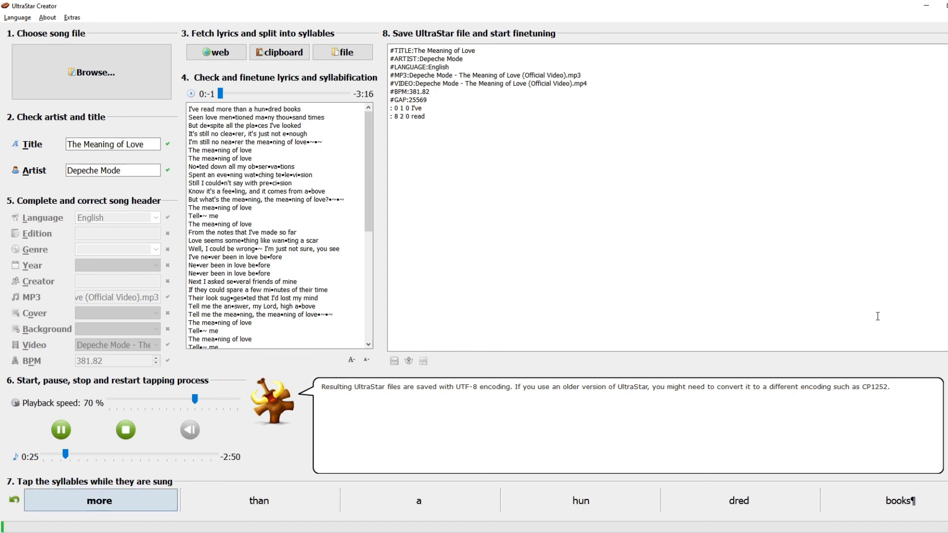
key("space")
key("space")
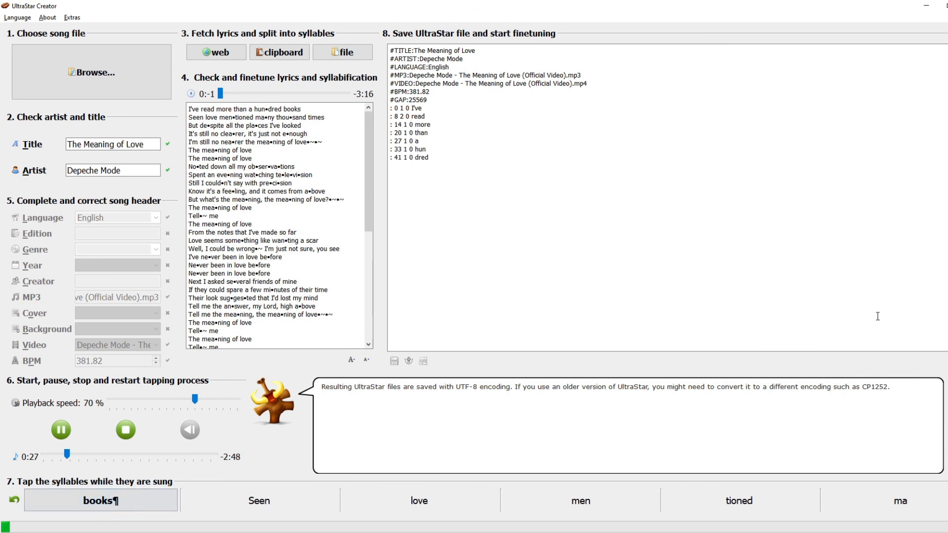
Undo the timing of "hun" and "dred", and retime the end of the first line, "hun•dred books", with longer notes
key("x")
key("x")
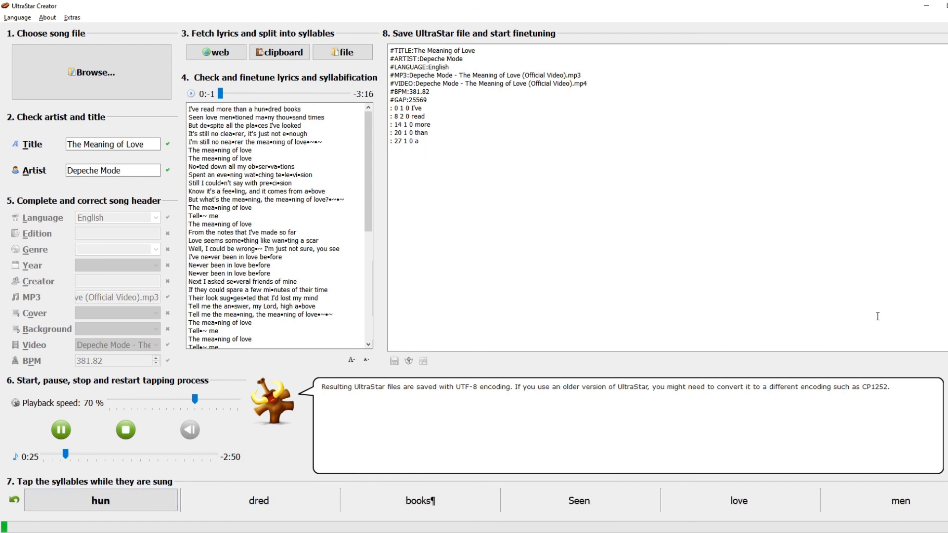
key("space")
key("space")
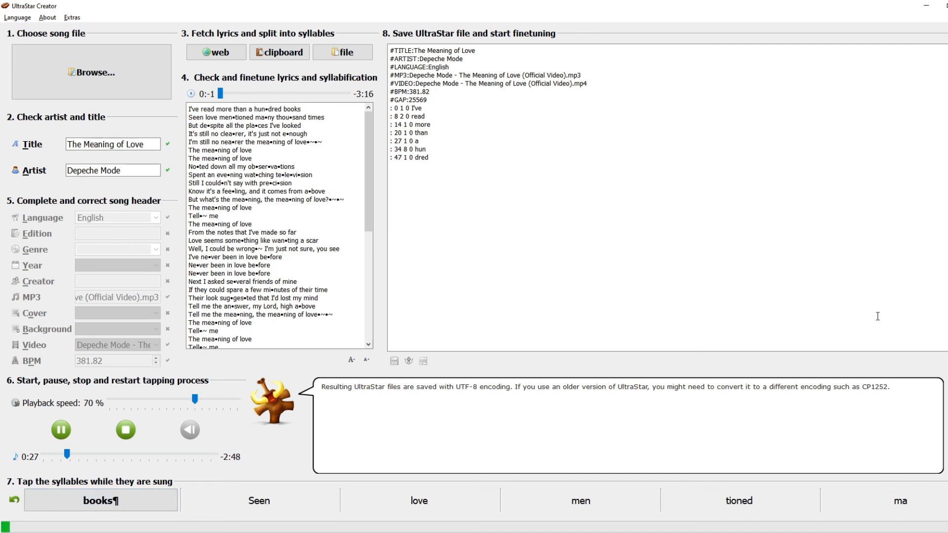
key("space")
Time the syllables of the second lyric line, "Seen love men•tioned ma•ny thou•sand times", to the vocals
key("space")
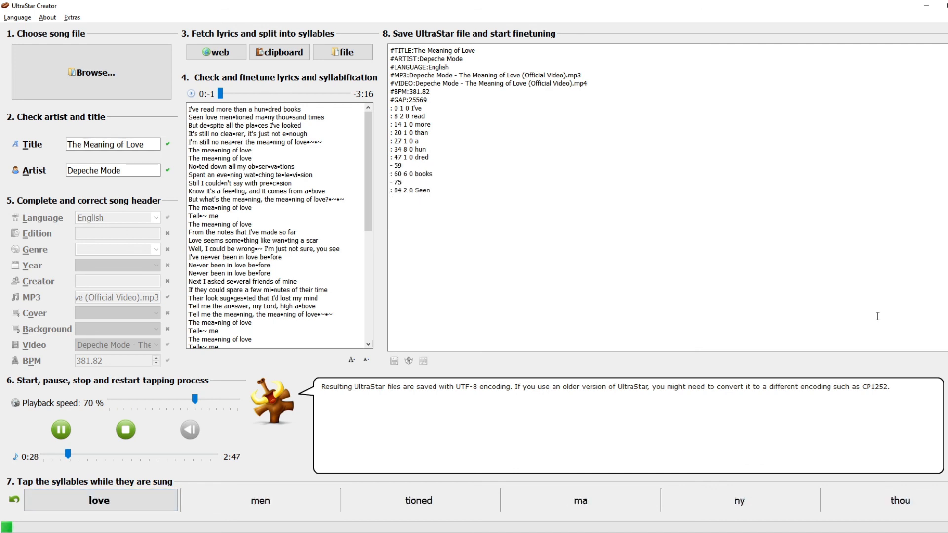
key("space")
key("space")
key("space")
key("space")
key("space")
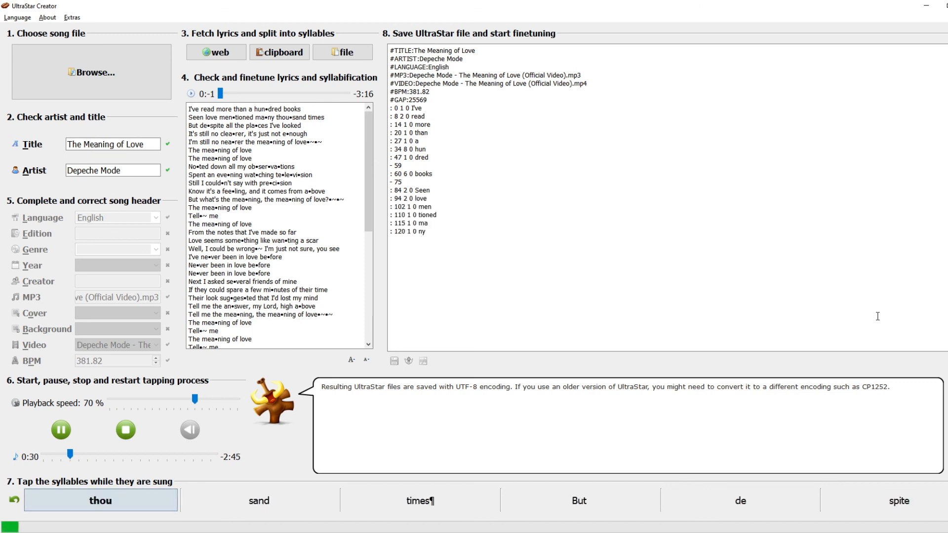
key("space")
key("space")
key("space")
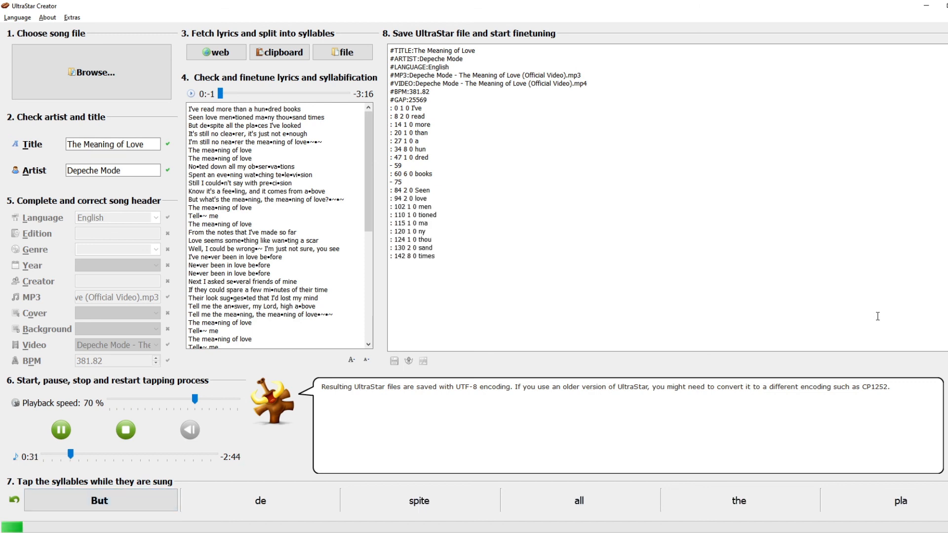
Time the syllables of the third lyric line, "But de•spite all the pla•ces I've looked", to the vocals
key("space")
key("space")
key("space")
key("space")
key("space")
key("space")
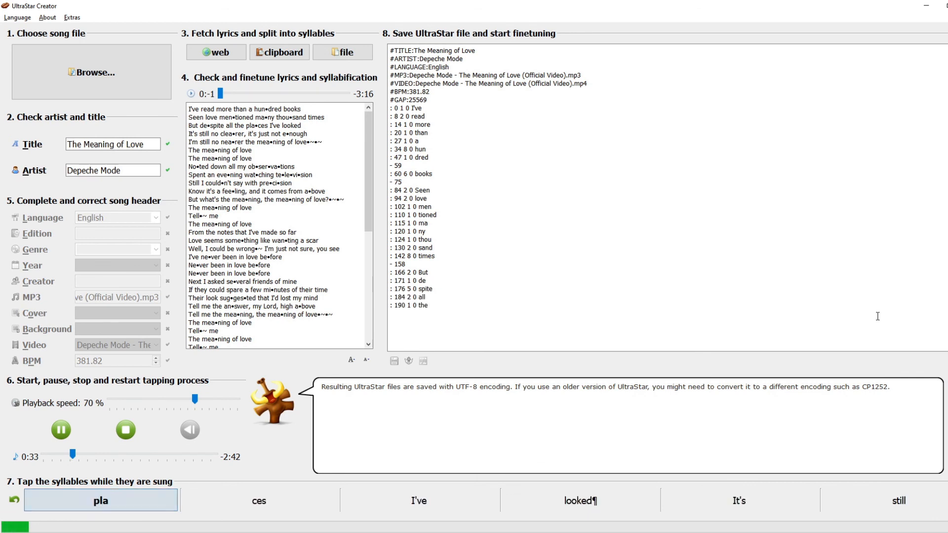
key("space")
key("space")
key("space")
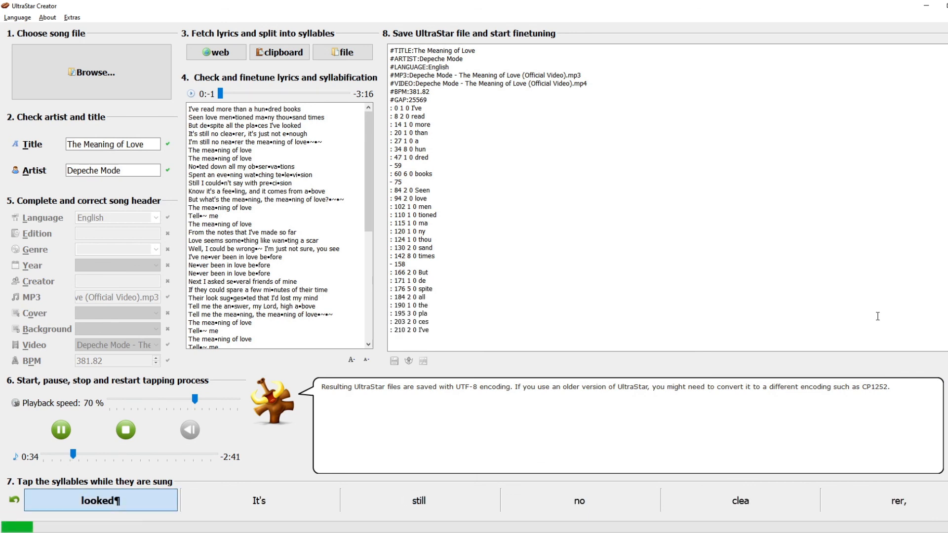
Time the fourth line's syllables "It's still no clea•rer, it's just not e" to the vocals, and pause playback
key("space")
key("space")
key("space")
key("space")
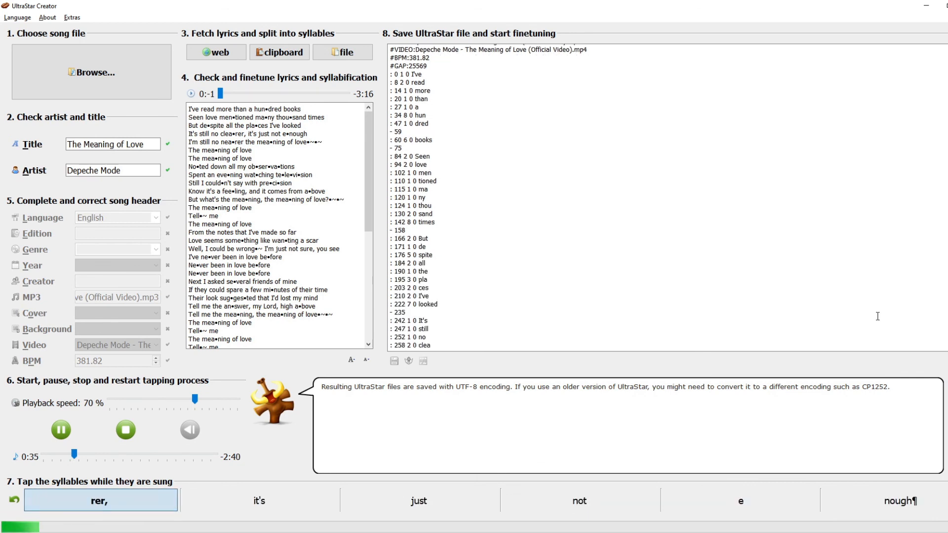
key("space")
key("space")
key("space")
key("space")
key("space")
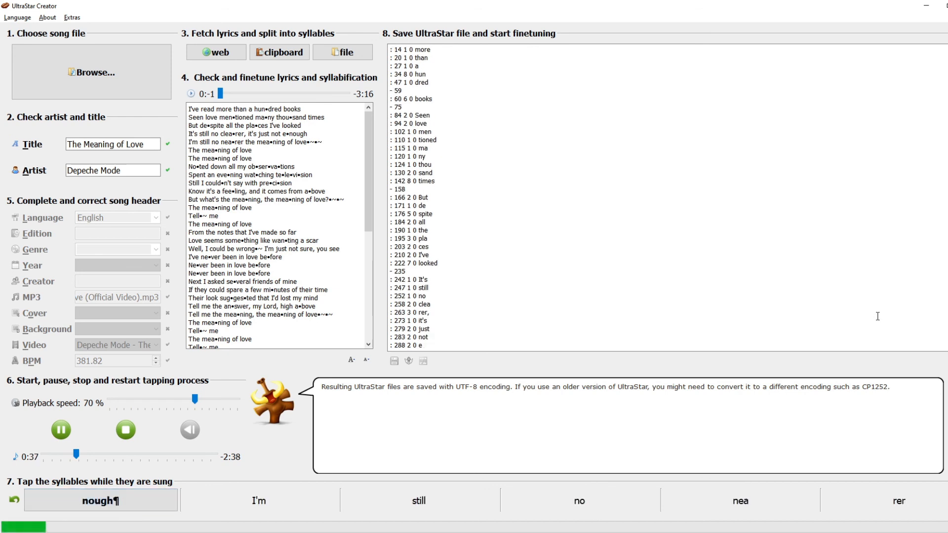
left_click(68, 426)
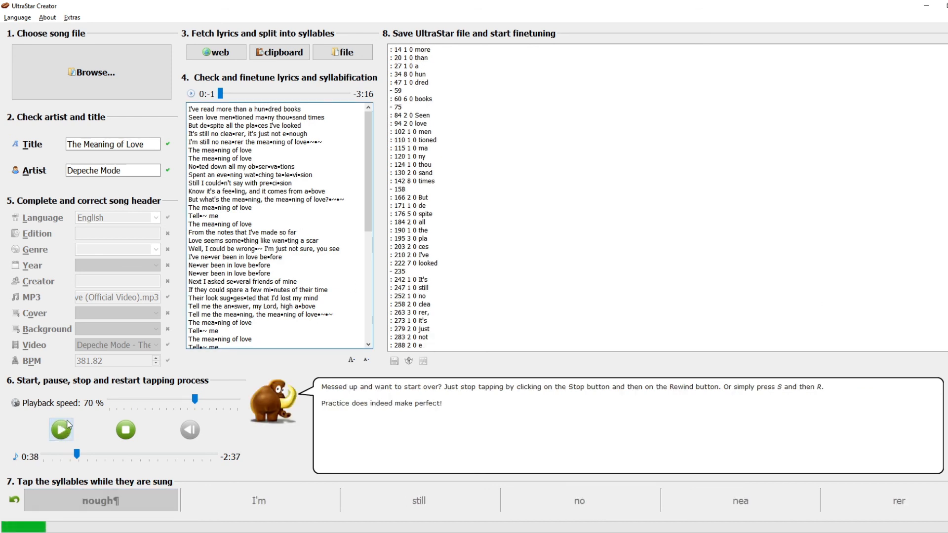